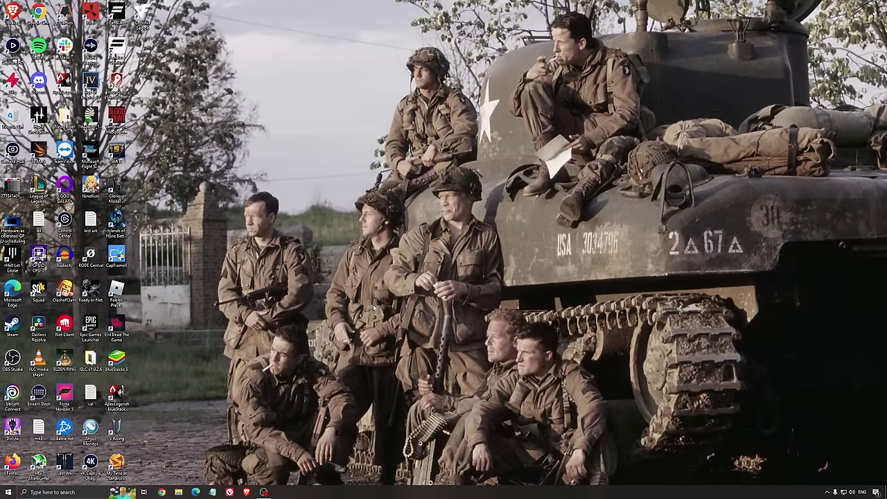
# Search Windows for "game mode" and open the Game Mode settings page
pyautogui.click(77, 492)
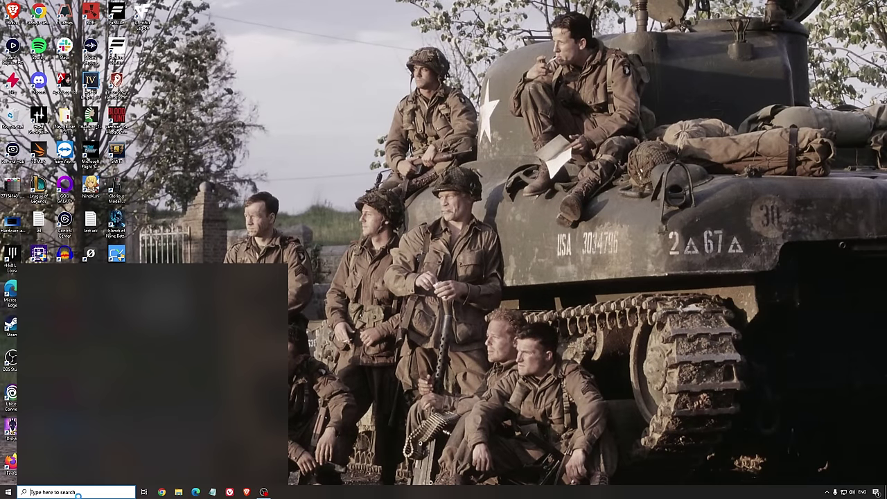
pyautogui.write('game mode')
pyautogui.press('Return')
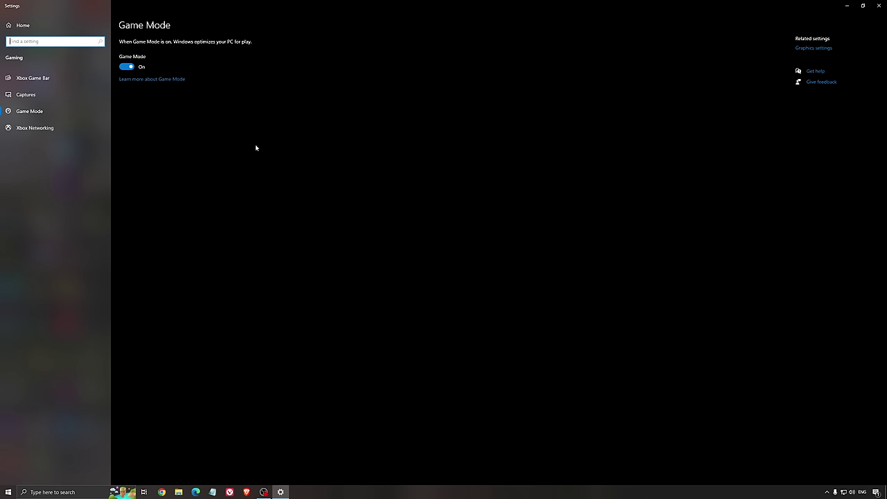
# Review the Xbox Game Bar and Captures settings, and close Windows Settings
pyautogui.click(58, 80)
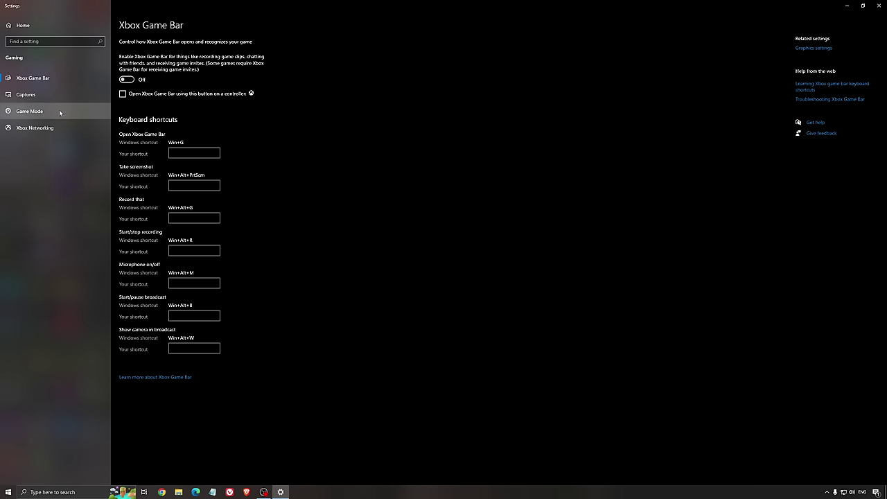
pyautogui.click(67, 94)
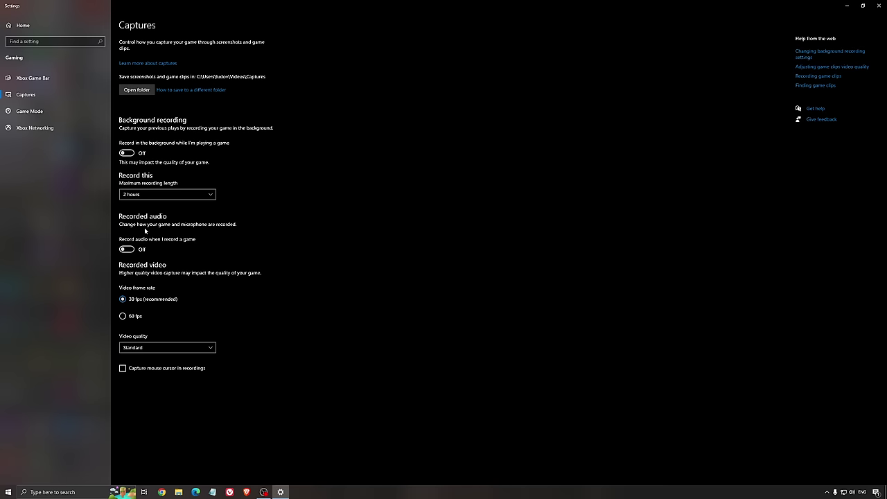
pyautogui.click(884, 4)
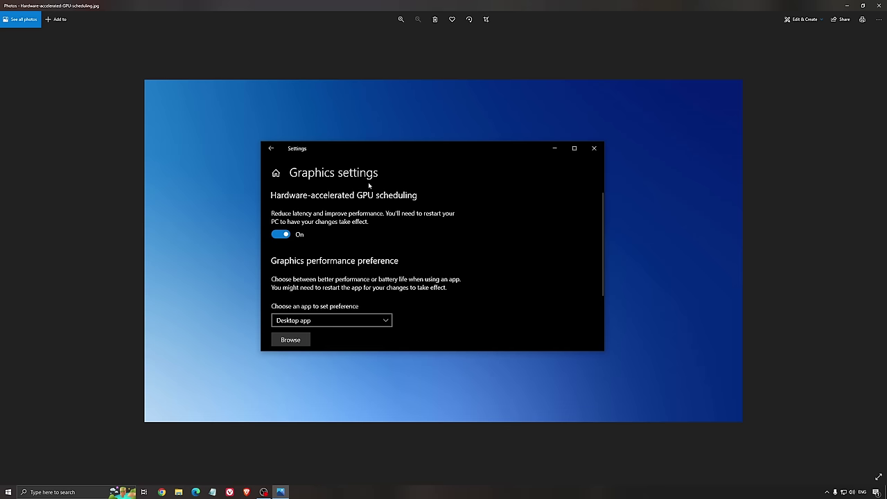
# Close the photo, check for driver updates in AMD Software, and open its Global Graphics settings for games
pyautogui.click(879, 5)
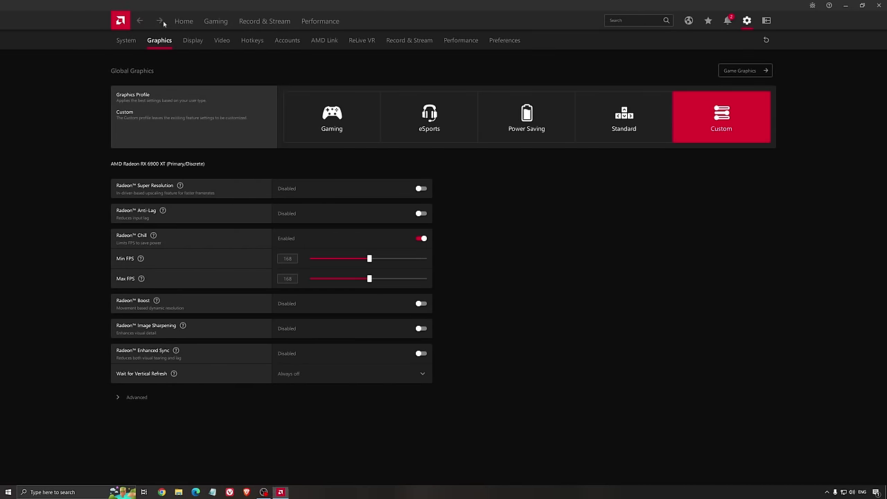
pyautogui.click(184, 21)
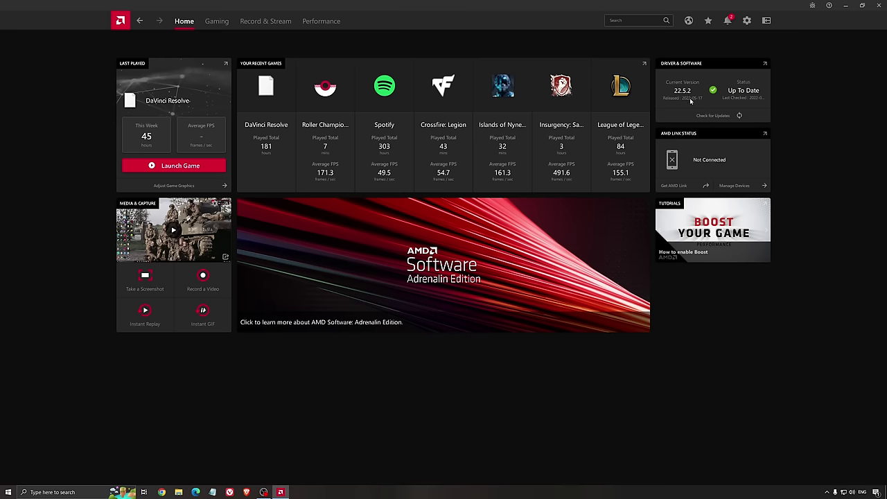
pyautogui.click(709, 119)
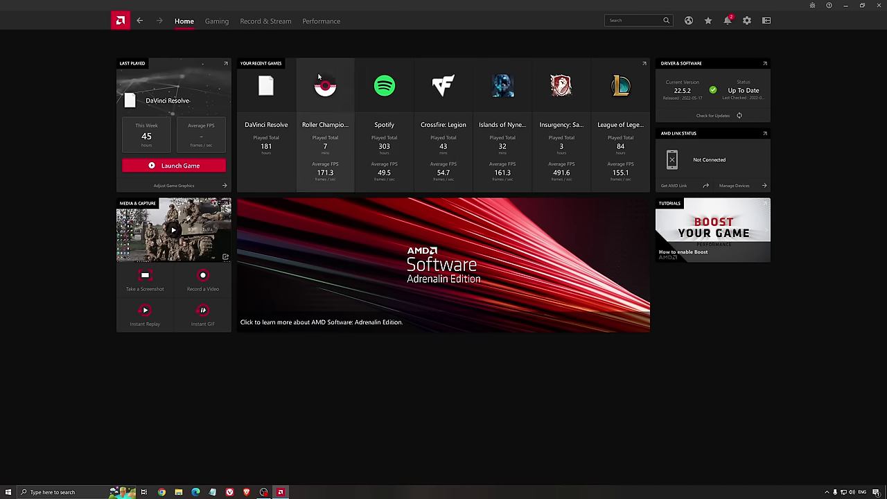
pyautogui.click(218, 21)
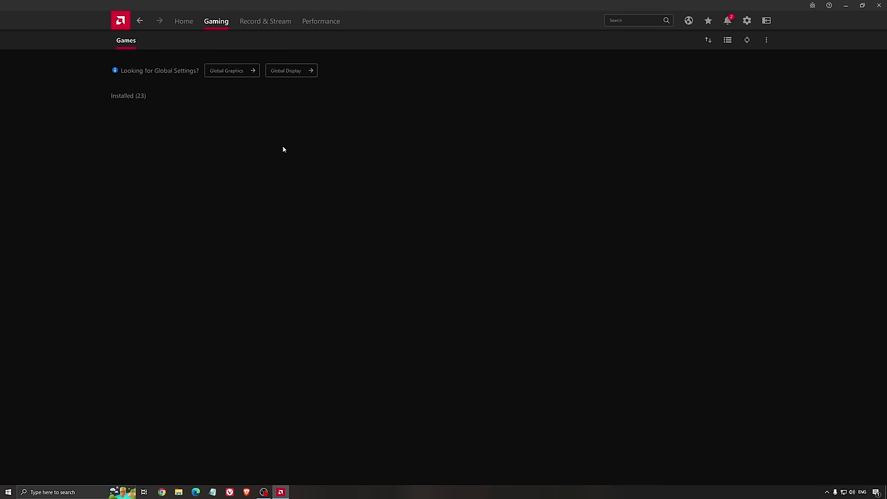
pyautogui.click(230, 70)
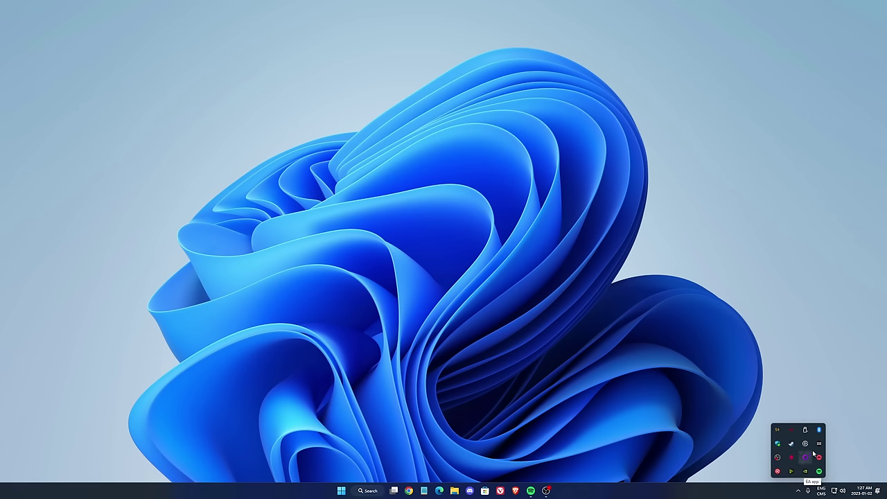
# Open Manage 3D Settings in NVIDIA Control Panel and review the global settings through Low Latency Mode and Max Frame Rate
pyautogui.rightClick(805, 443)
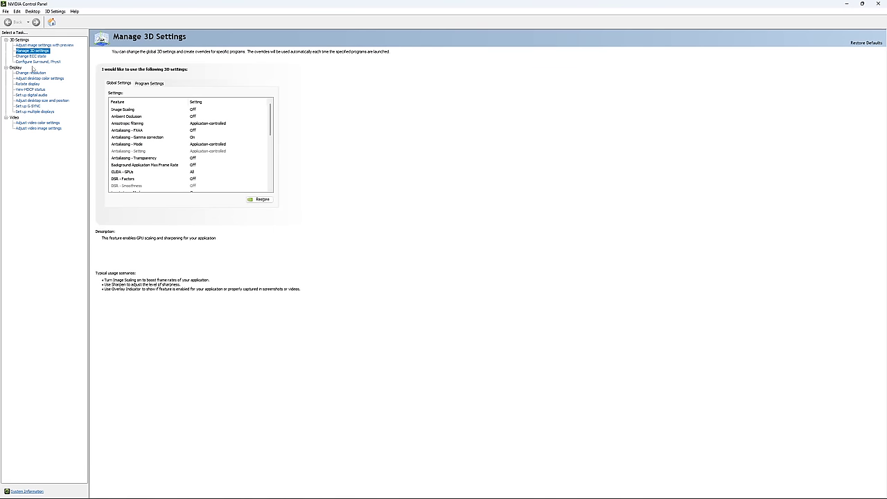
pyautogui.click(46, 52)
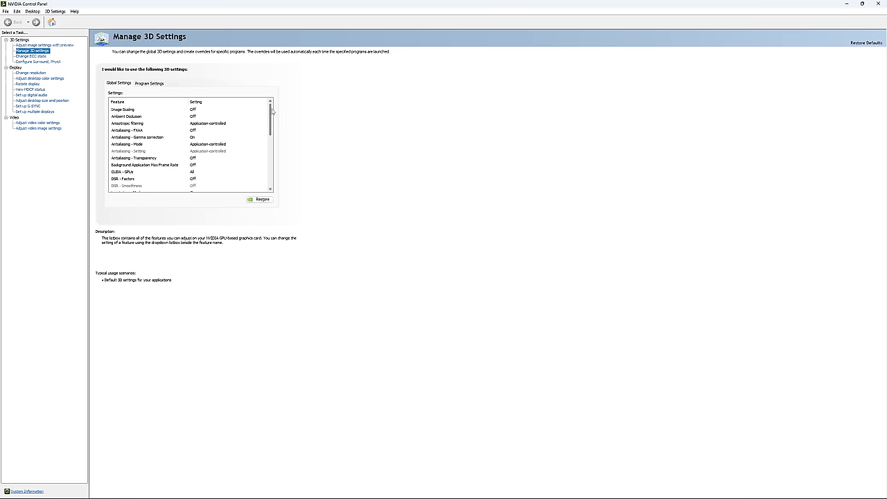
pyautogui.moveTo(272, 112); pyautogui.dragTo(274, 130)
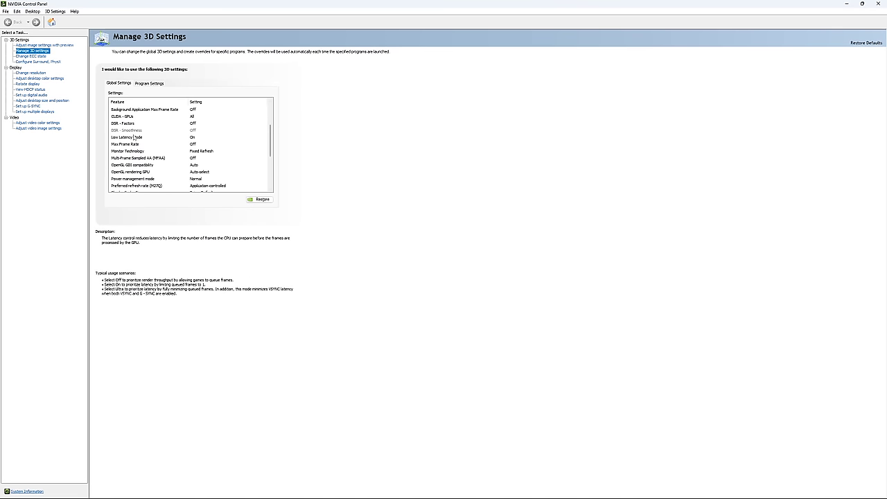
pyautogui.moveTo(116, 144)
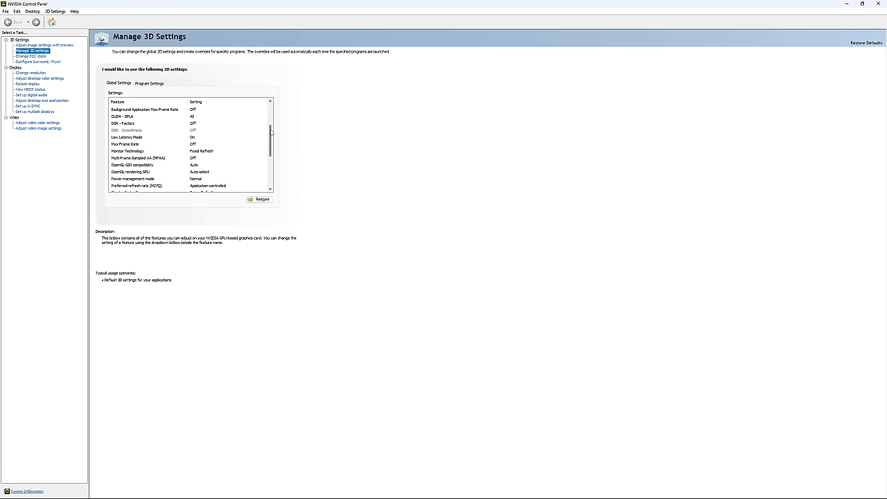
# Examine the Max Frame Rate limit options in the global 3D settings and confirm the setting as Off
pyautogui.scroll(-1, 271, 138)
pyautogui.click(189, 134)
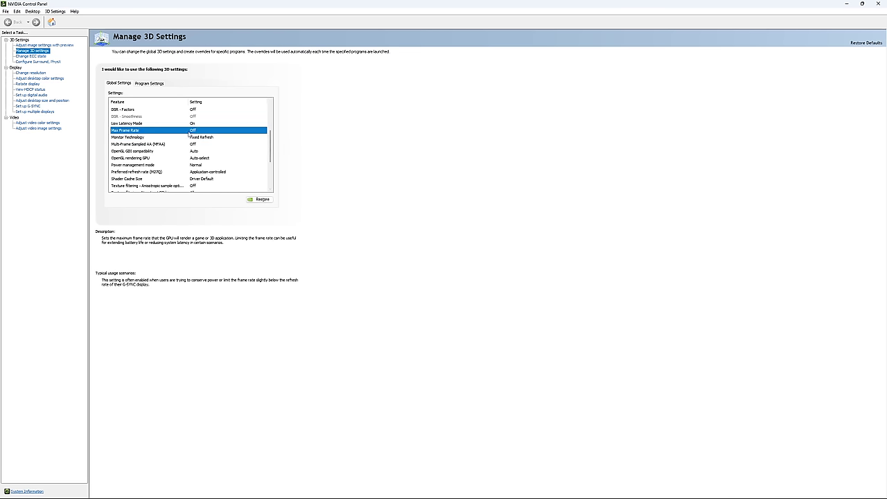
pyautogui.click(189, 134)
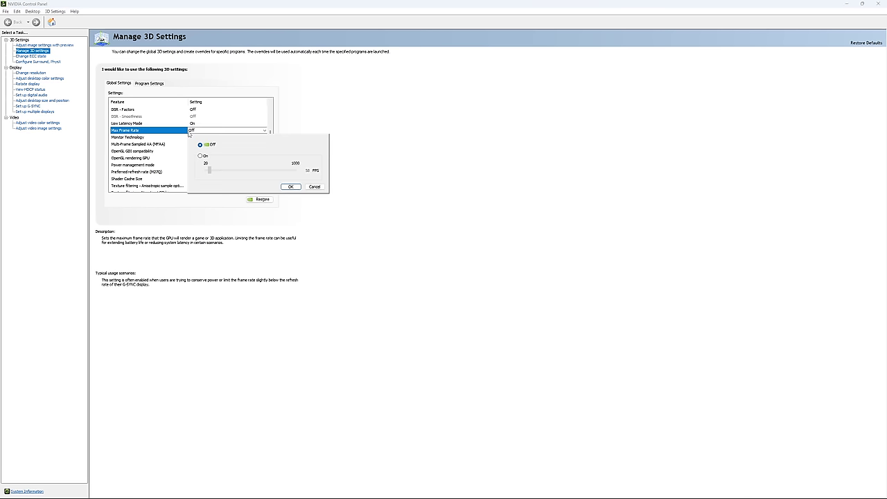
pyautogui.click(201, 157)
pyautogui.moveTo(216, 174); pyautogui.dragTo(221, 176)
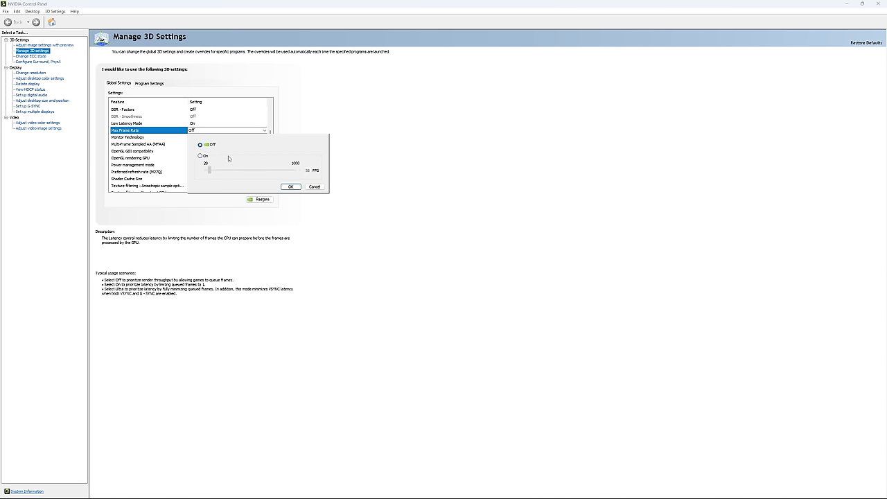
pyautogui.click(290, 186)
# Review the remaining global 3D settings and open the ECC state page for the GPU
pyautogui.scroll(-2, 274, 157)
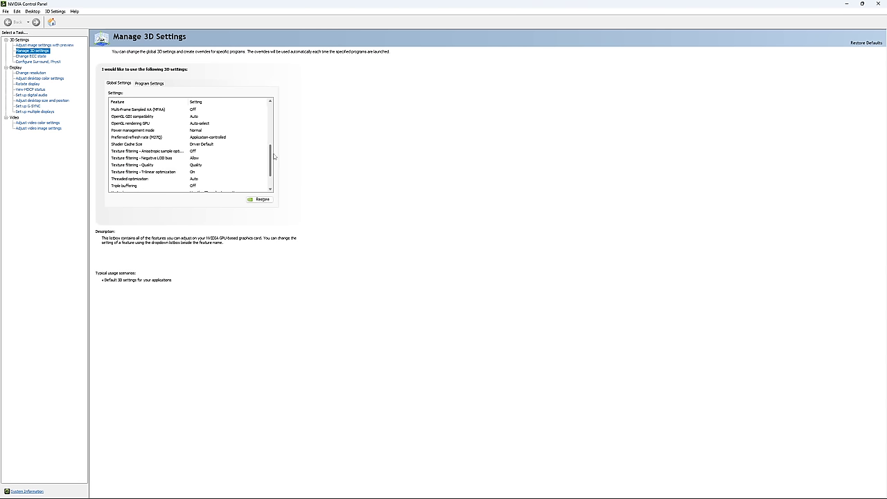
pyautogui.scroll(-2, 274, 156)
pyautogui.click(29, 56)
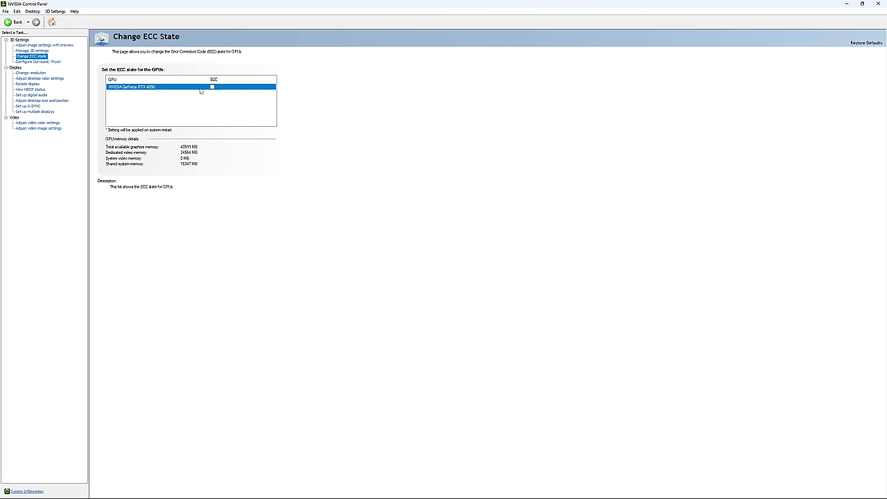
# Check the refresh rates available for the main display at its native resolution, keep 170Hz, and open the G-SYNC setup
pyautogui.click(31, 72)
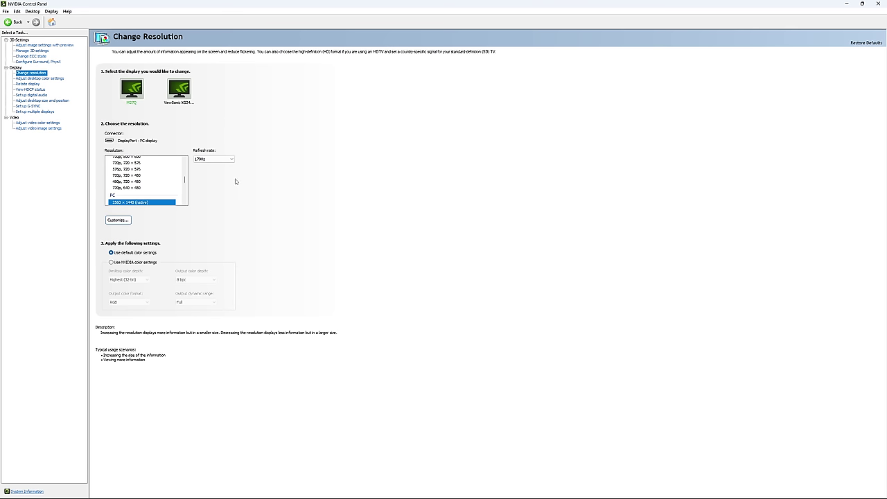
pyautogui.click(218, 161)
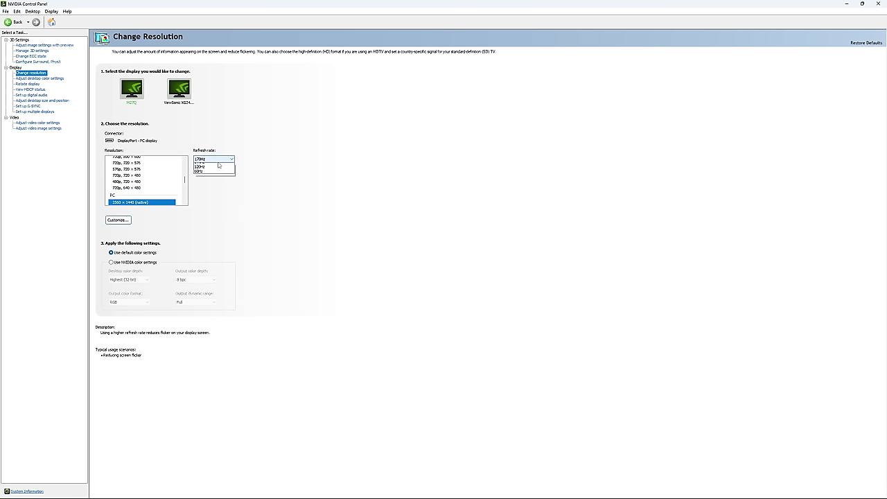
pyautogui.click(241, 136)
pyautogui.click(220, 162)
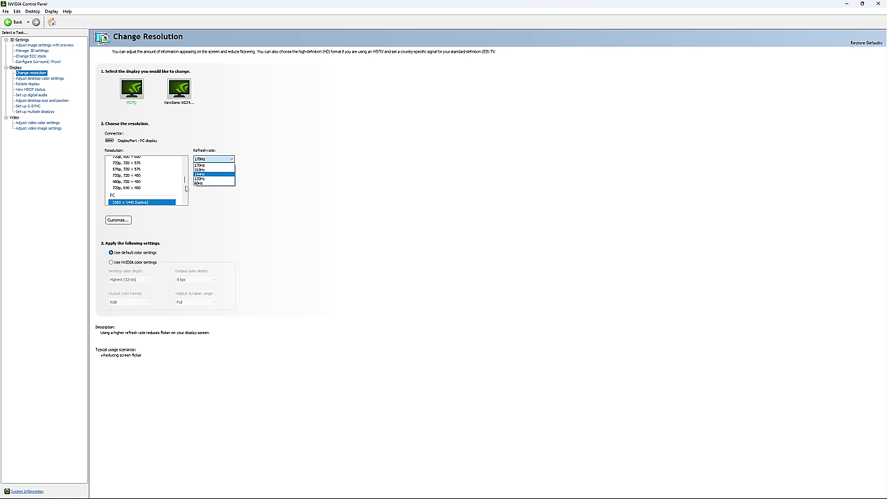
pyautogui.click(216, 164)
pyautogui.click(214, 160)
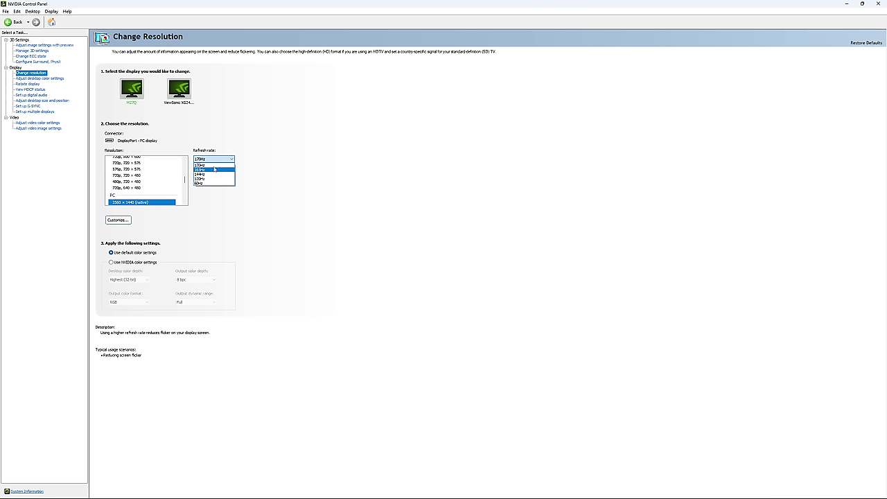
pyautogui.click(315, 156)
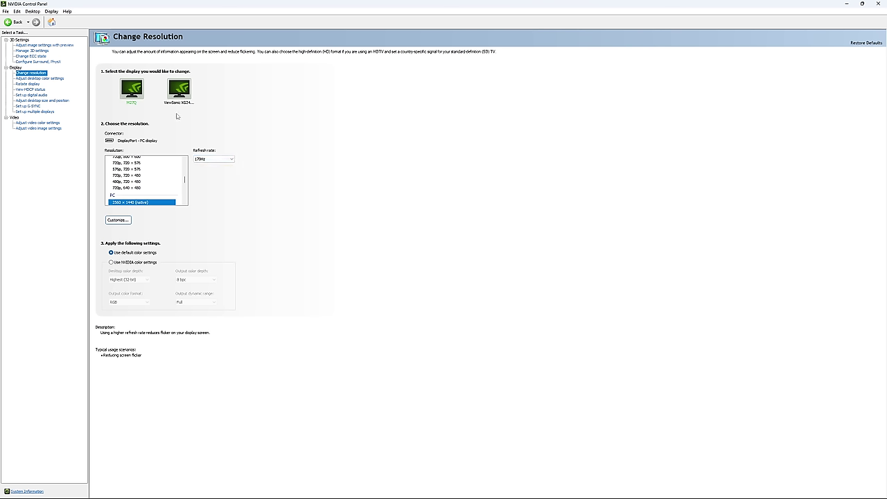
pyautogui.click(29, 106)
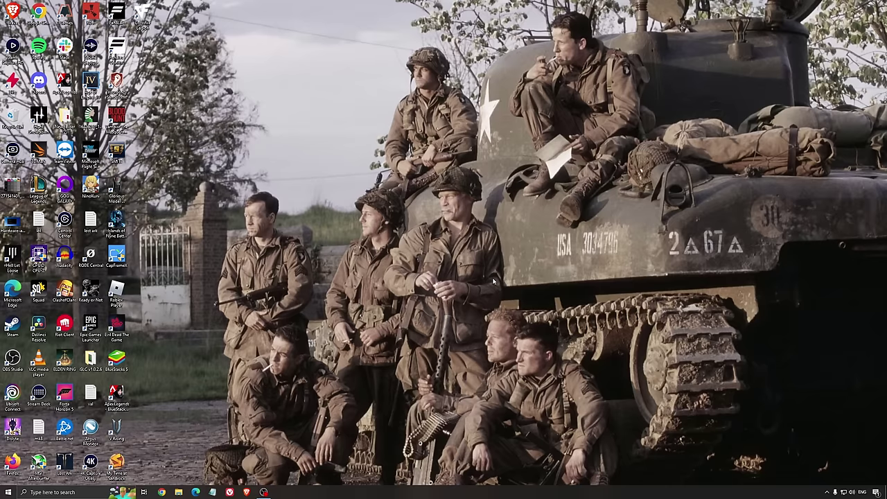
# Find the Windows power plan settings, review the selected power plan, and close Power Options
pyautogui.press('super')
pyautogui.write('edit p')
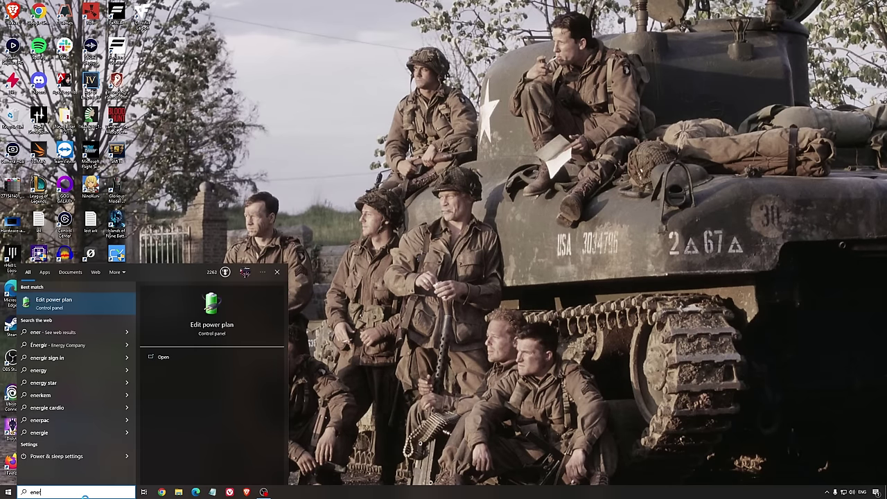
pyautogui.press('Return')
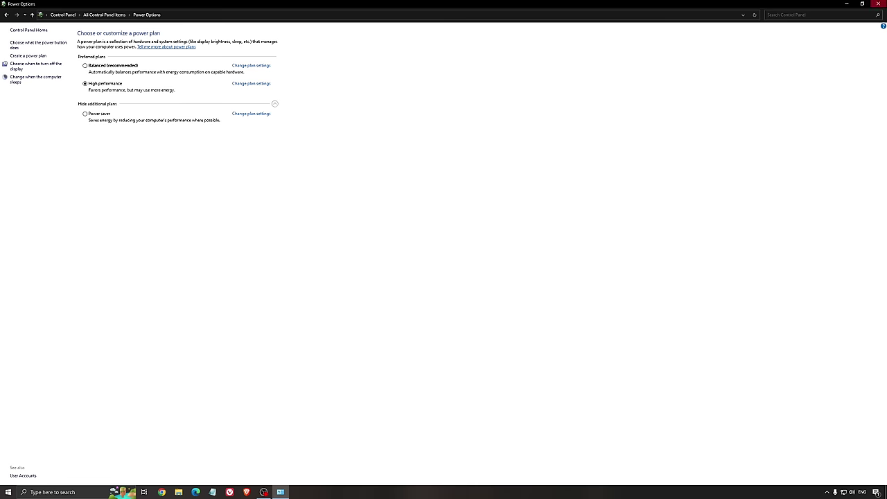
pyautogui.click(877, 4)
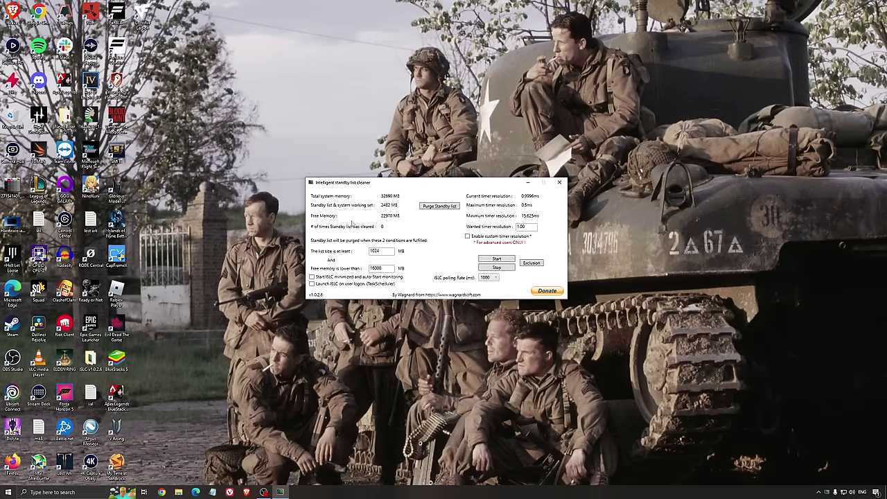
# Check the free memory threshold in Intelligent Standby List Cleaner, start its monitoring, and minimize it
pyautogui.moveTo(374, 186); pyautogui.dragTo(371, 192)
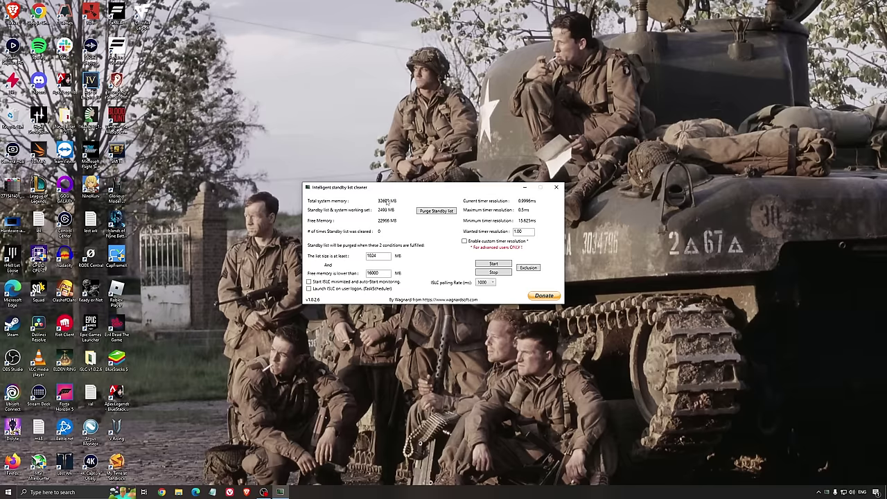
pyautogui.doubleClick(385, 273)
pyautogui.click(493, 264)
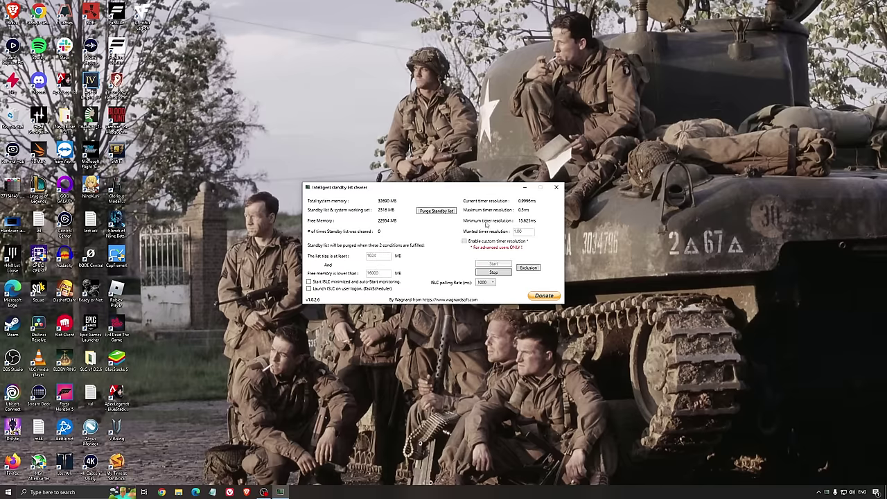
pyautogui.moveTo(471, 187); pyautogui.dragTo(500, 186)
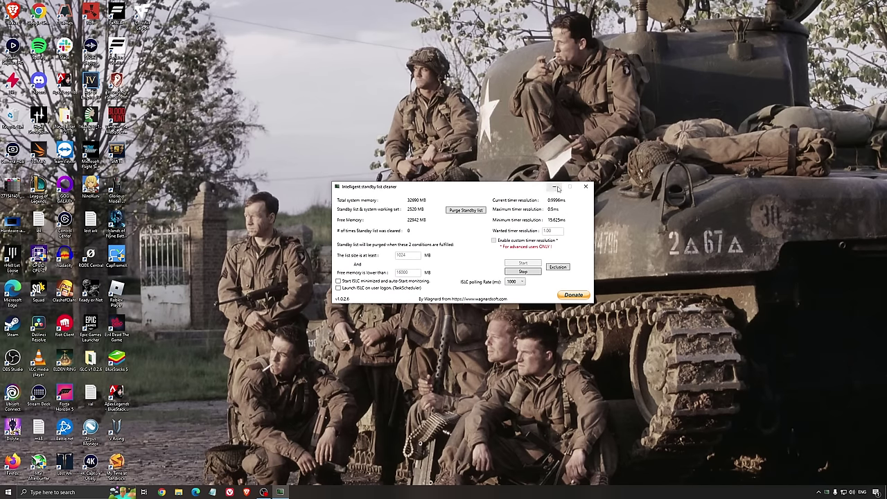
pyautogui.click(569, 186)
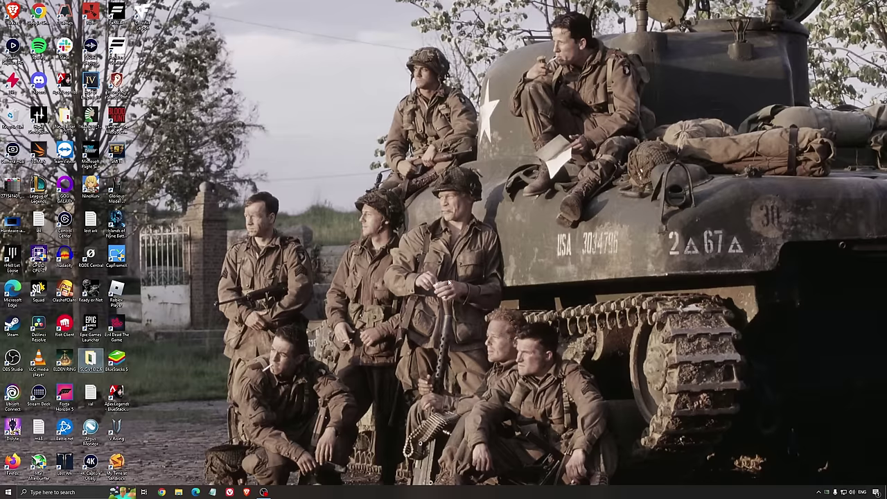
pyautogui.click(429, 250)
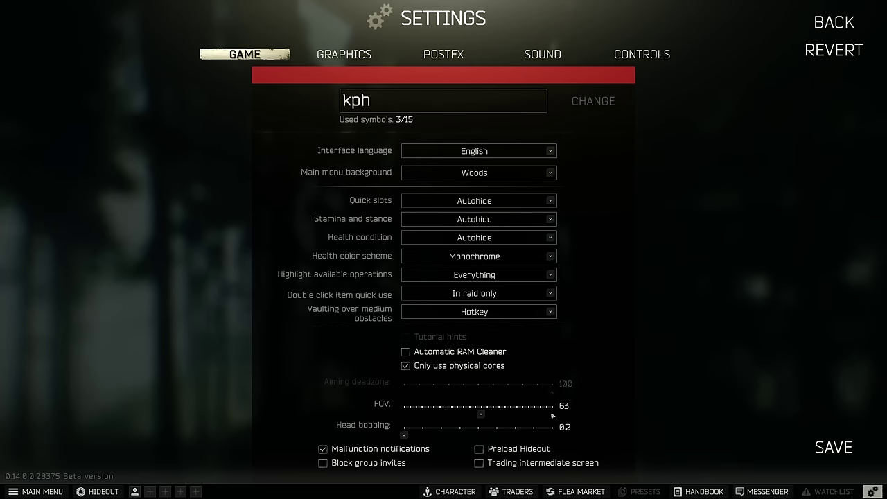
# Check the FOV slider in the Escape from Tarkov game settings and open the graphics settings
pyautogui.moveTo(489, 414)
pyautogui.mouseDown()
pyautogui.moveTo(554, 415)
pyautogui.moveTo(483, 413)
pyautogui.mouseUp()
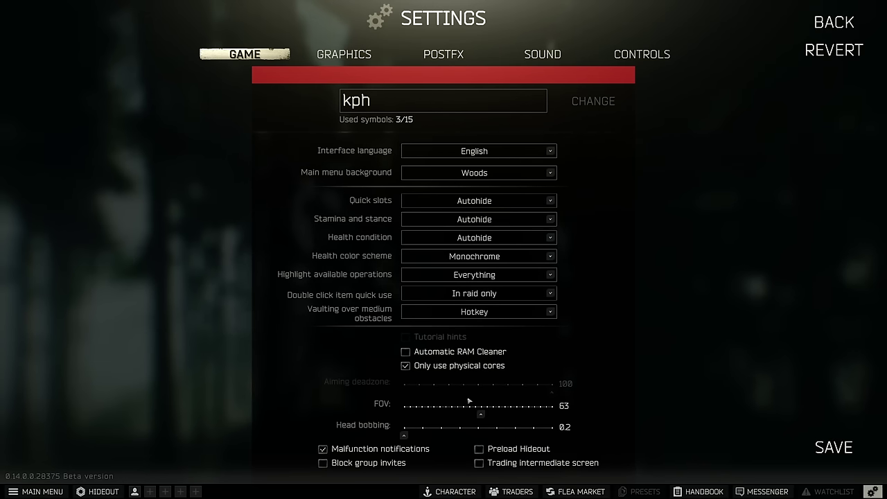
pyautogui.click(352, 57)
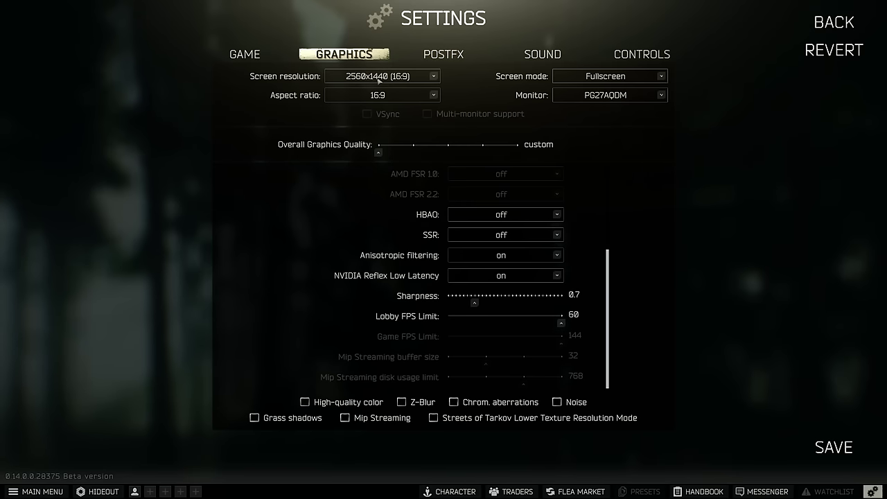
# Check the available screen resolutions and screen modes, keeping 2560x1440 (16:9) and Fullscreen
pyautogui.click(432, 76)
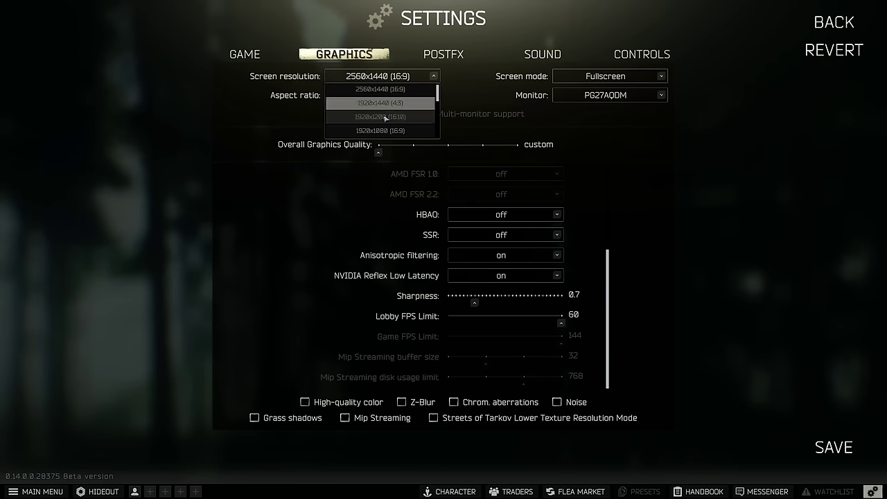
pyautogui.click(469, 89)
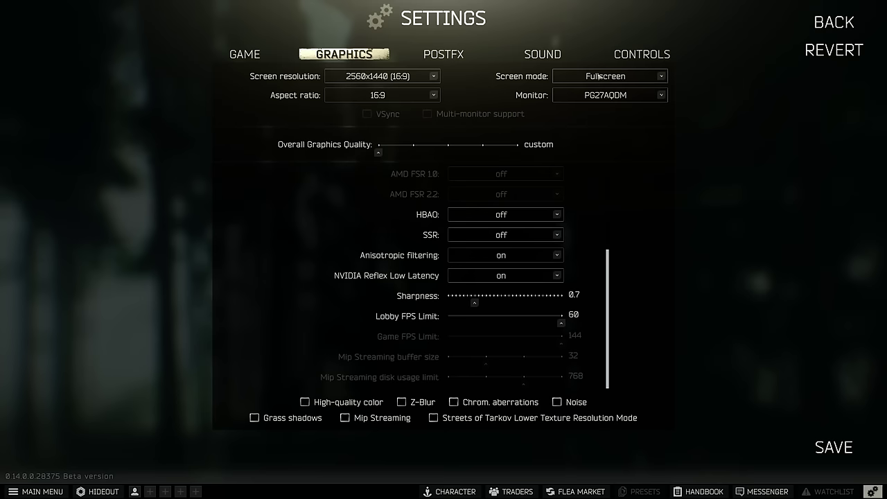
pyautogui.click(638, 78)
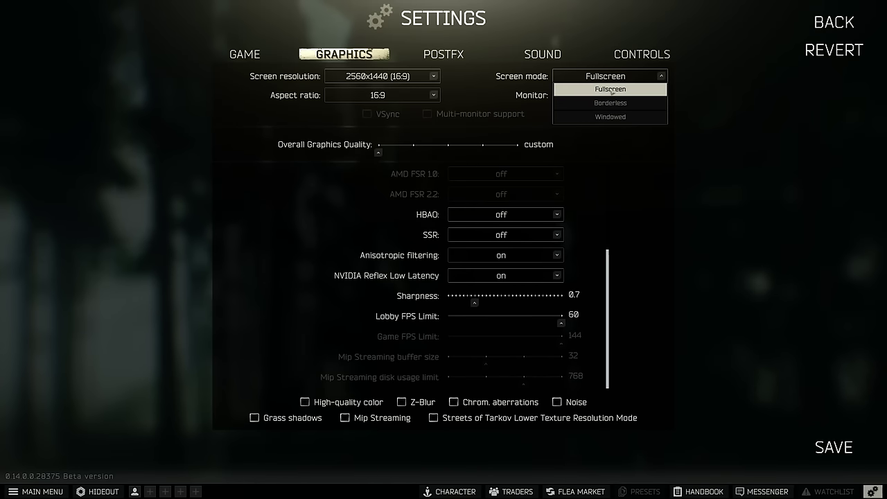
pyautogui.click(612, 90)
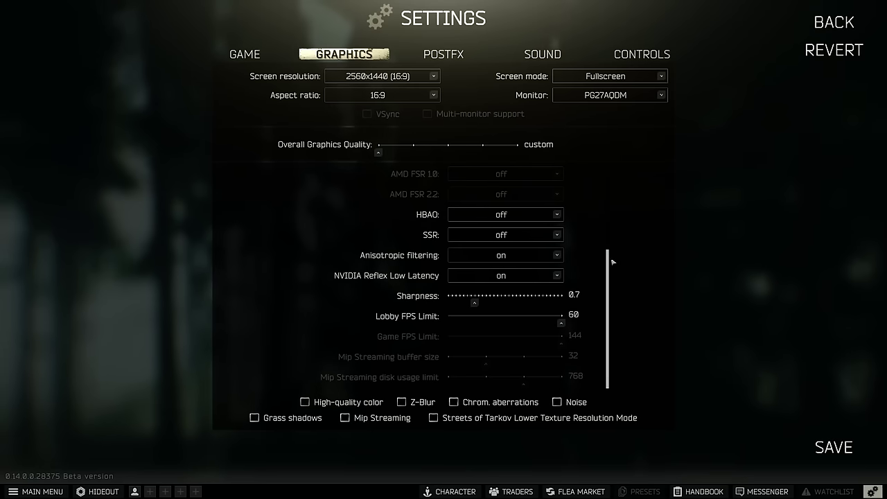
# Review the texture quality and shadows quality options, keeping textures on high and shadows on low
pyautogui.scroll(5, 614, 230)
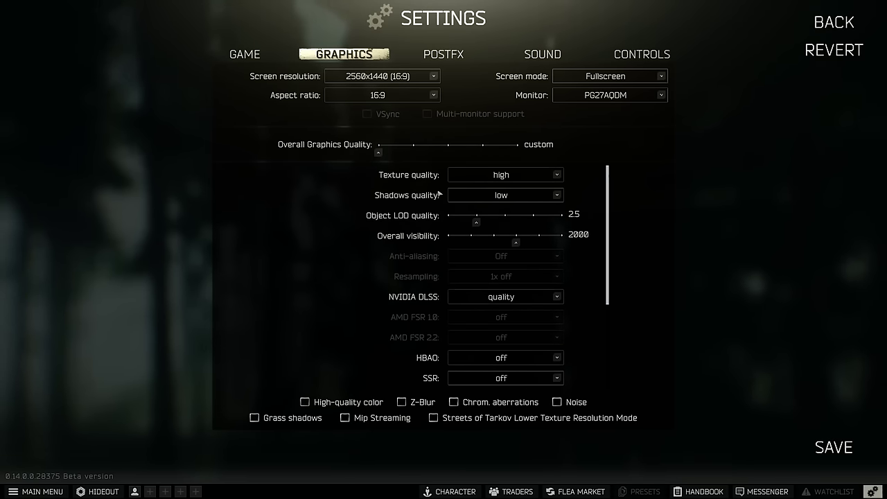
pyautogui.click(527, 178)
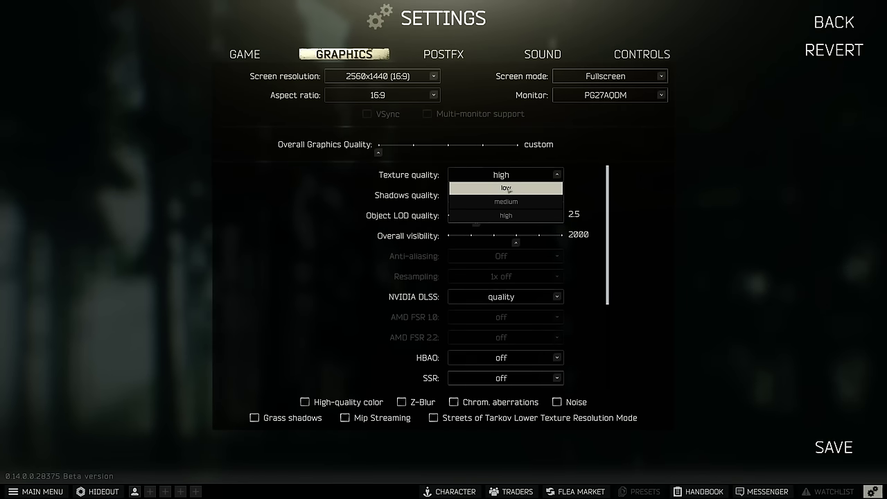
pyautogui.click(652, 184)
pyautogui.click(503, 197)
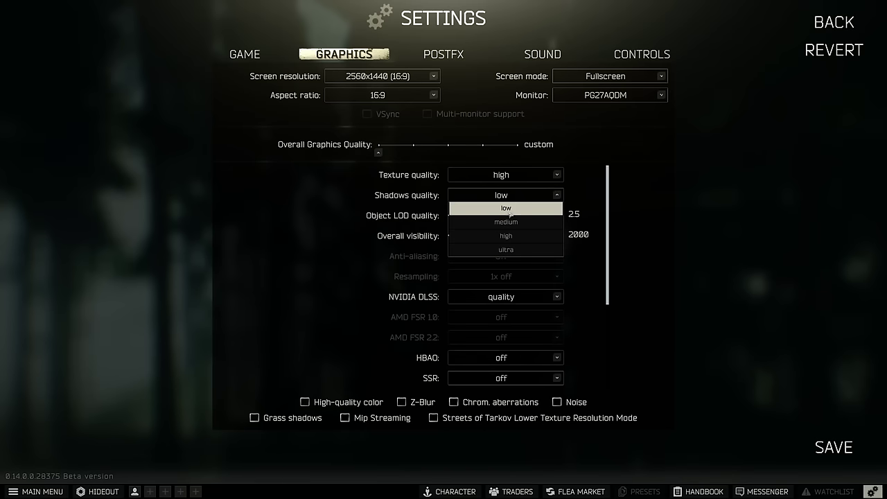
pyautogui.click(609, 201)
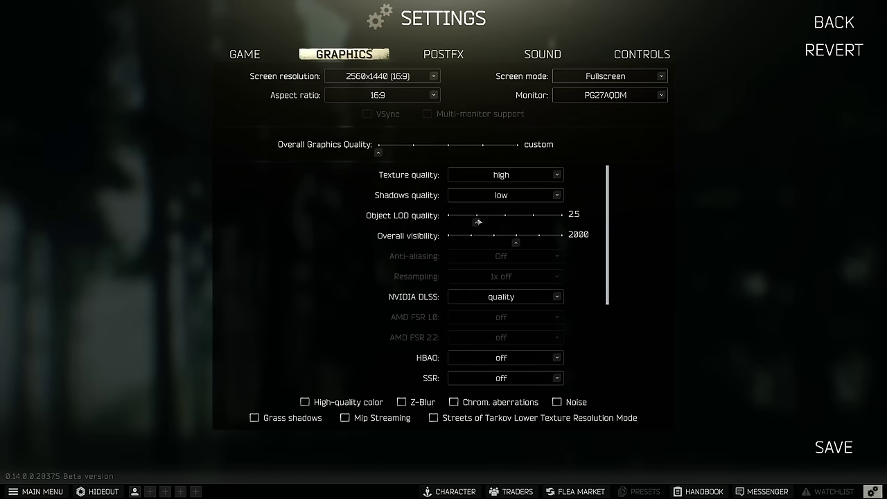
# Try lowering Object LOD quality and overall visibility, and return them to 2.5 and 2000
pyautogui.click(448, 223)
pyautogui.moveTo(450, 223); pyautogui.dragTo(471, 223)
pyautogui.moveTo(516, 244); pyautogui.dragTo(493, 242)
pyautogui.moveTo(493, 243); pyautogui.dragTo(447, 241)
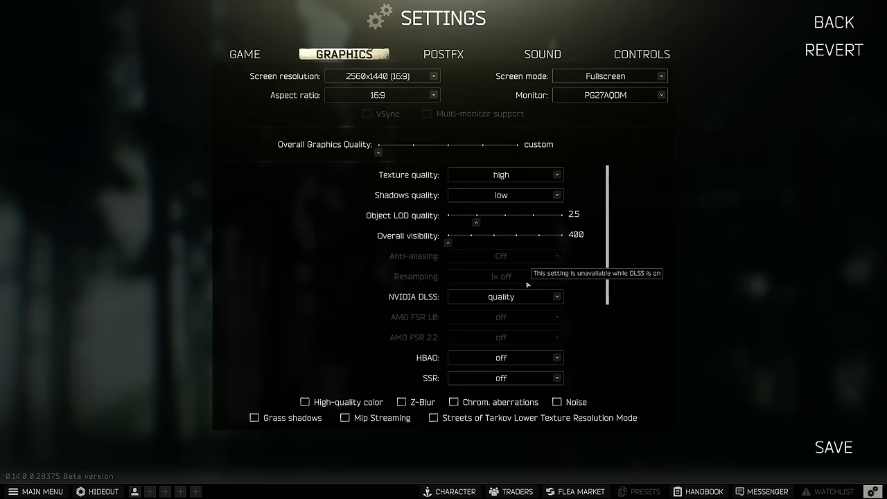
pyautogui.moveTo(449, 244); pyautogui.dragTo(518, 244)
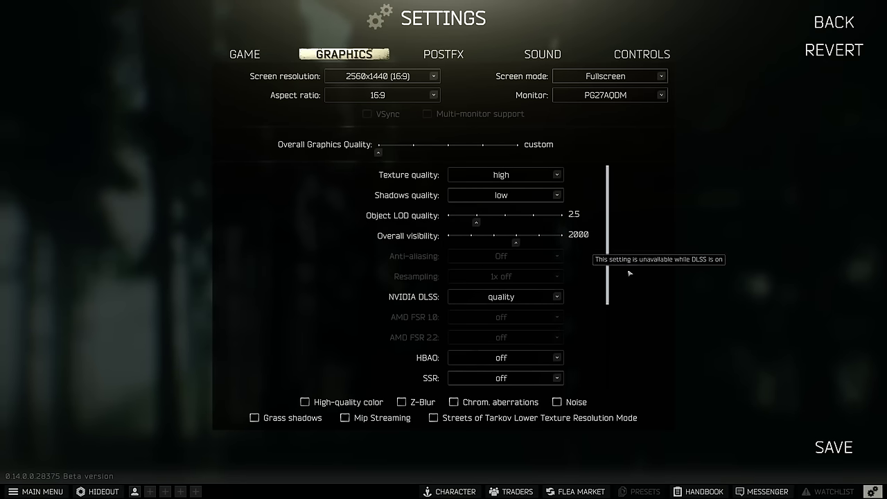
# Review all NVIDIA DLSS modes and keep quality selected
pyautogui.scroll(-3, 427, 183)
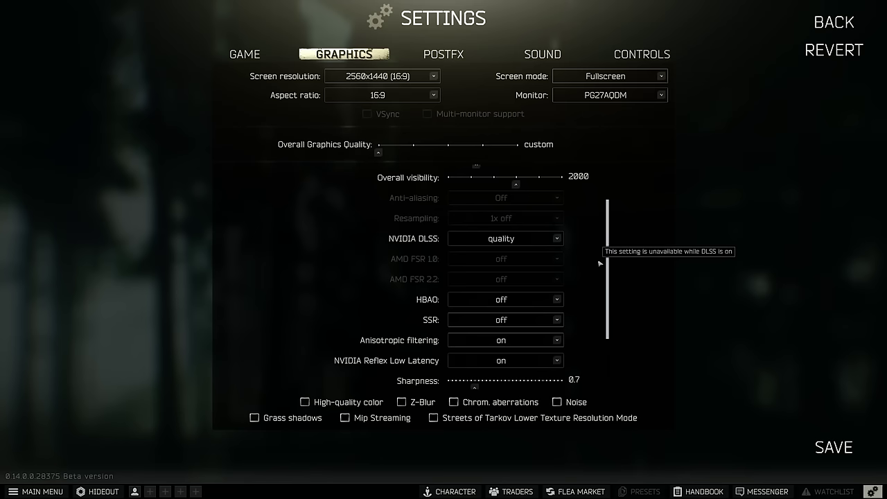
pyautogui.click(553, 240)
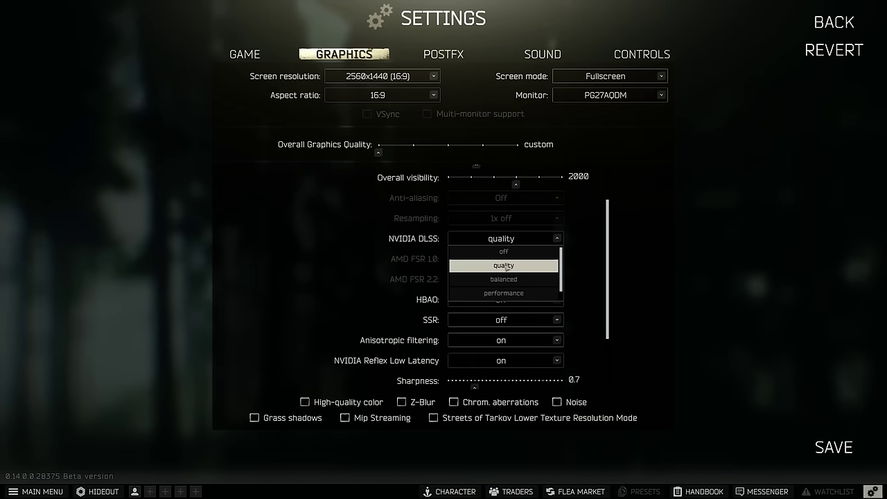
pyautogui.scroll(-1, 512, 266)
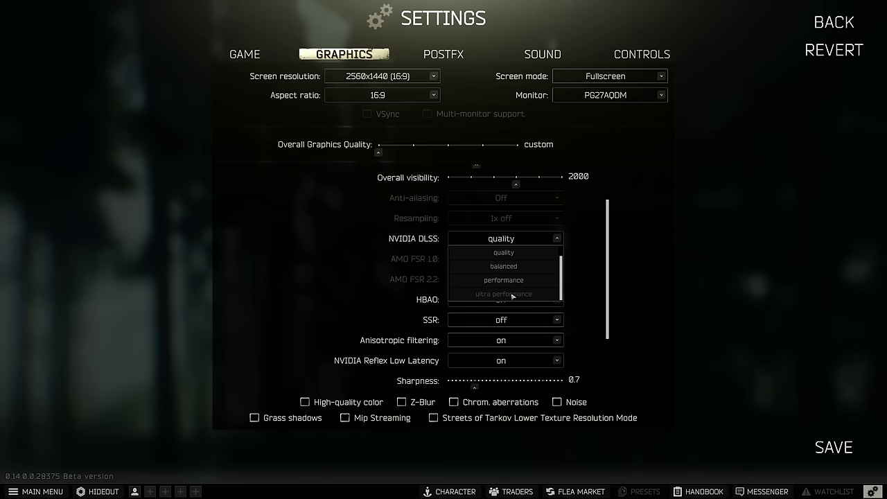
pyautogui.scroll(2, 511, 291)
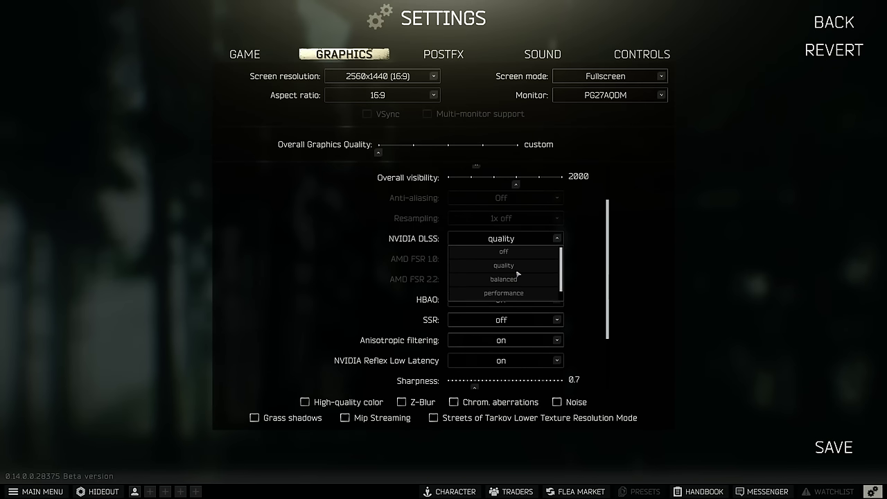
pyautogui.click(521, 269)
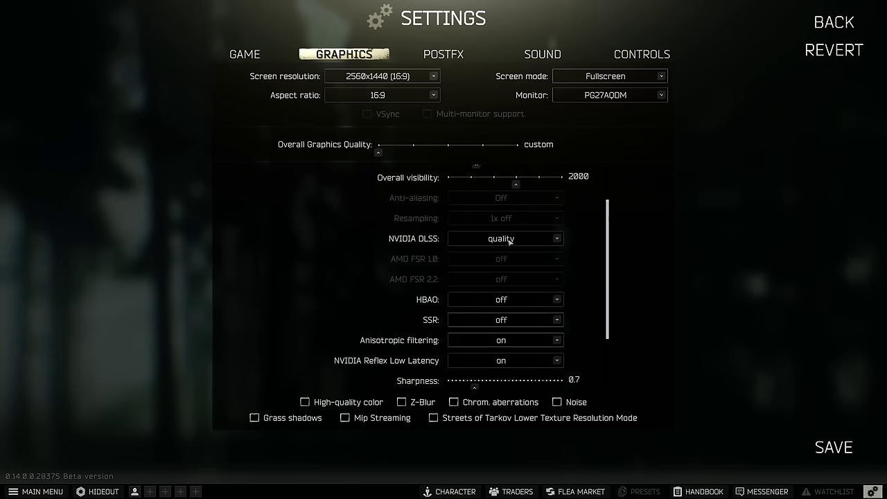
# Turn NVIDIA DLSS off to unlock the anti-aliasing and AMD FSR 2.2 settings
pyautogui.click(510, 242)
pyautogui.click(510, 251)
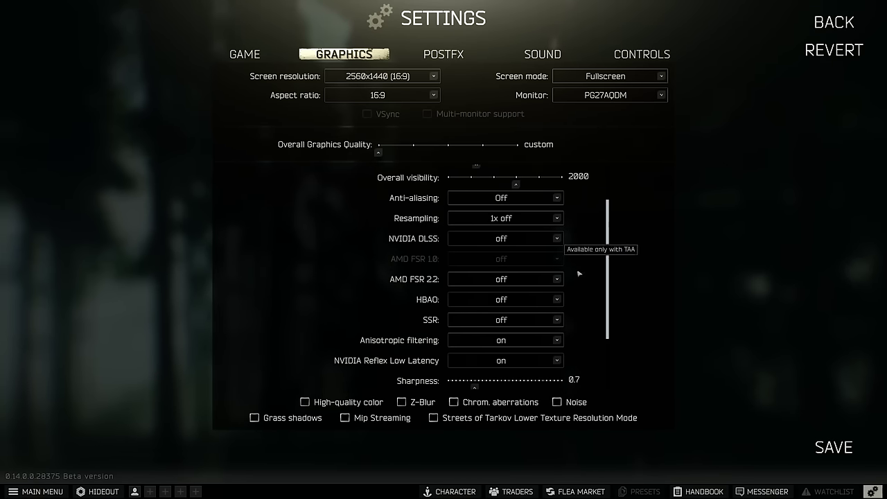
pyautogui.scroll(-1, 455, 271)
pyautogui.scroll(1, 554, 264)
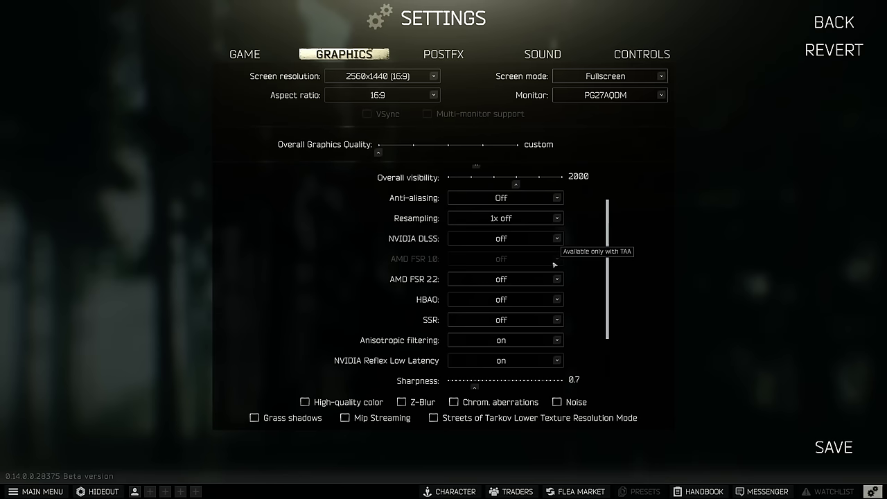
# Try AMD FSR 2.2 on quality, review its other modes, and turn it back off
pyautogui.click(525, 280)
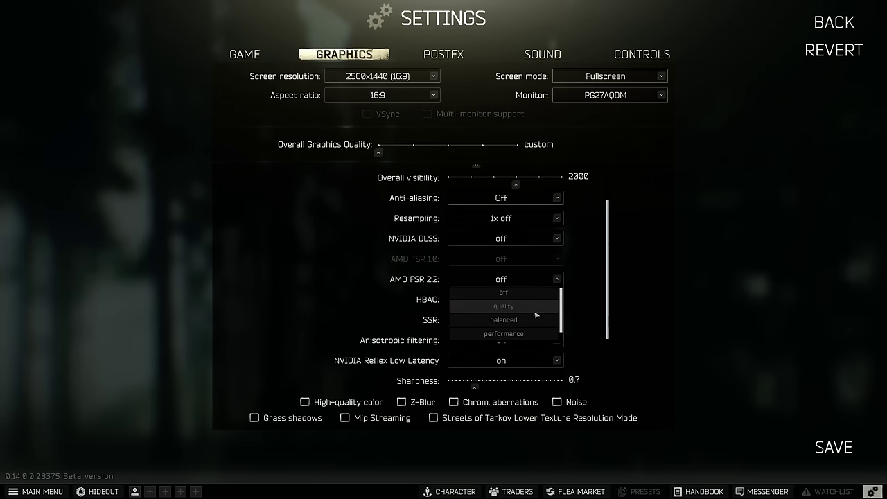
pyautogui.click(531, 306)
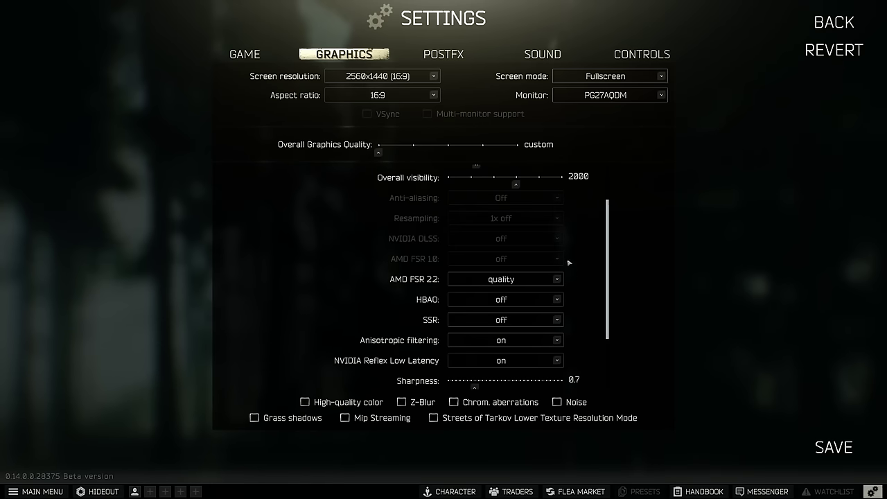
pyautogui.click(530, 281)
pyautogui.scroll(-1, 513, 322)
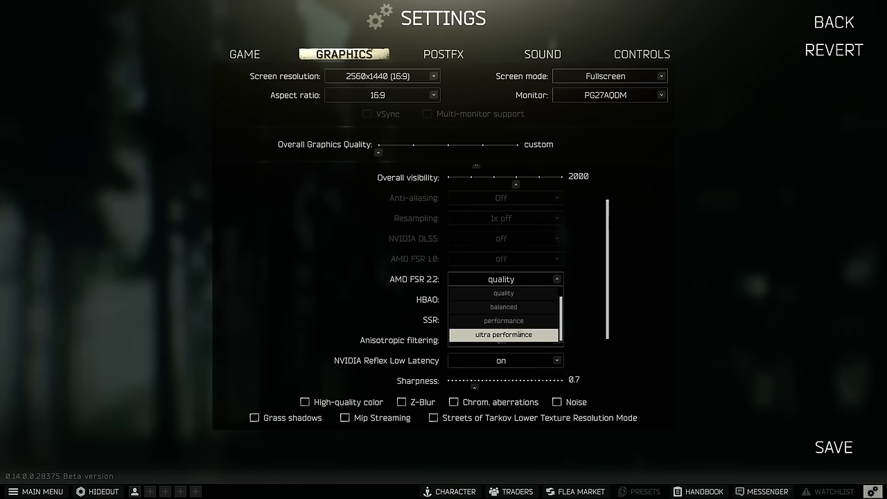
pyautogui.scroll(1, 519, 333)
pyautogui.moveTo(420, 281)
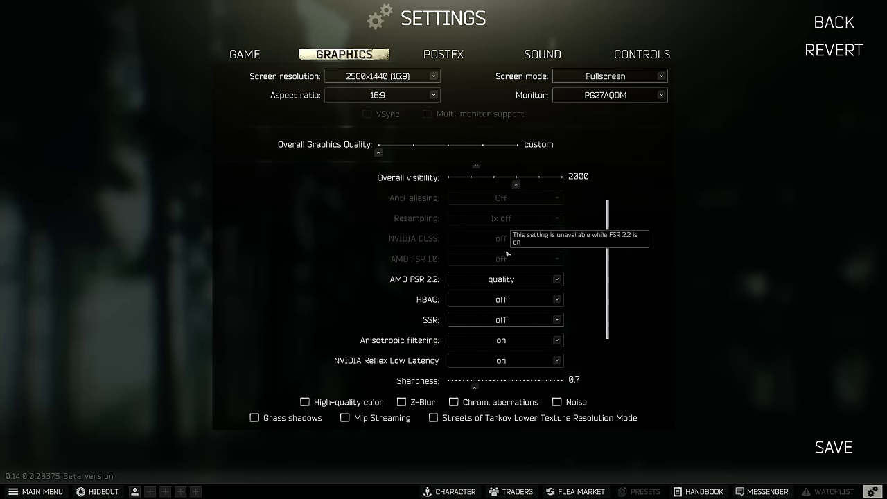
pyautogui.click(536, 284)
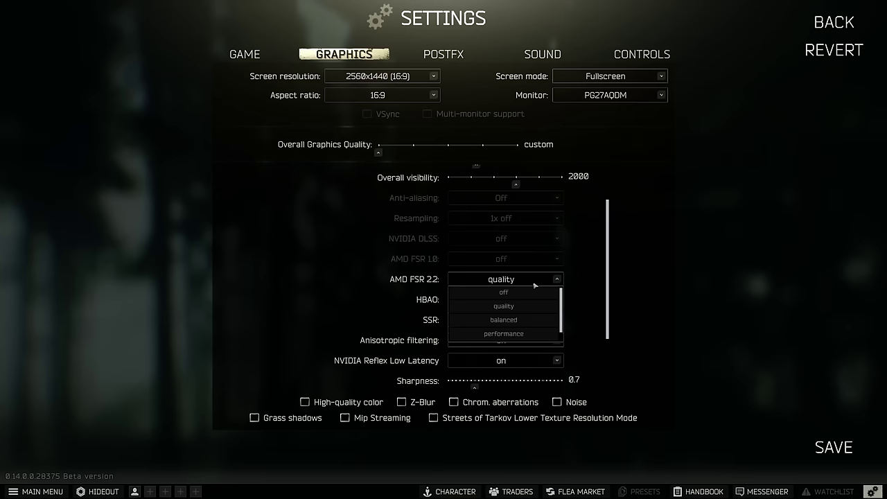
pyautogui.click(468, 288)
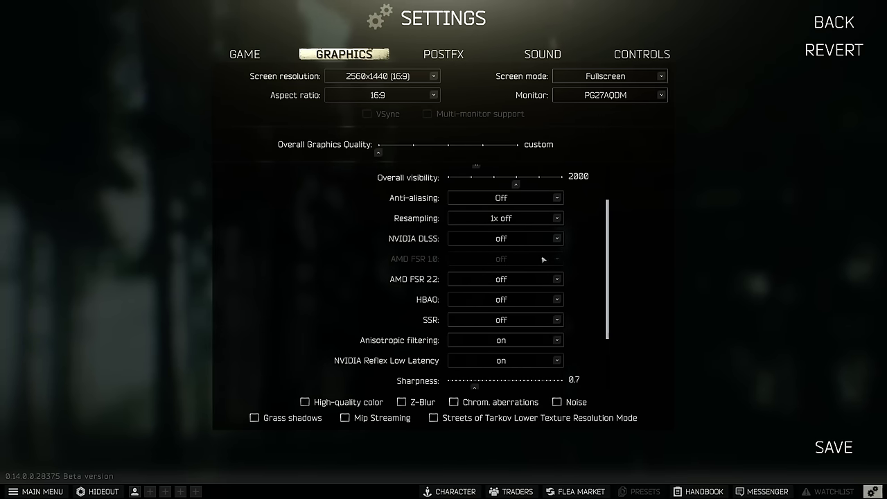
# Review the anti-aliasing options and set anti-aliasing to TAA
pyautogui.click(508, 199)
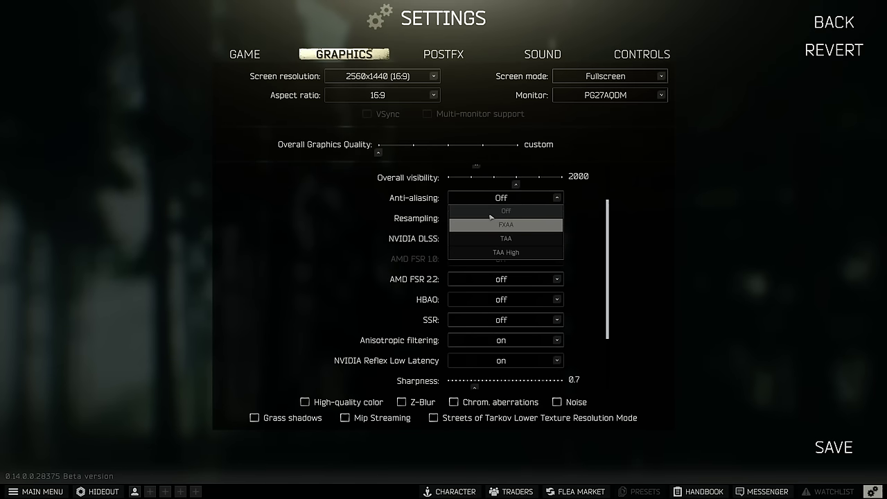
pyautogui.click(584, 212)
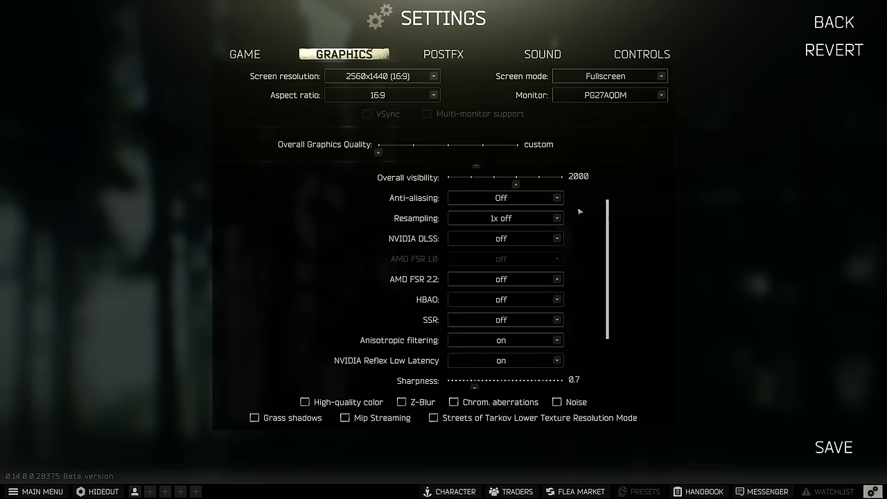
pyautogui.click(513, 199)
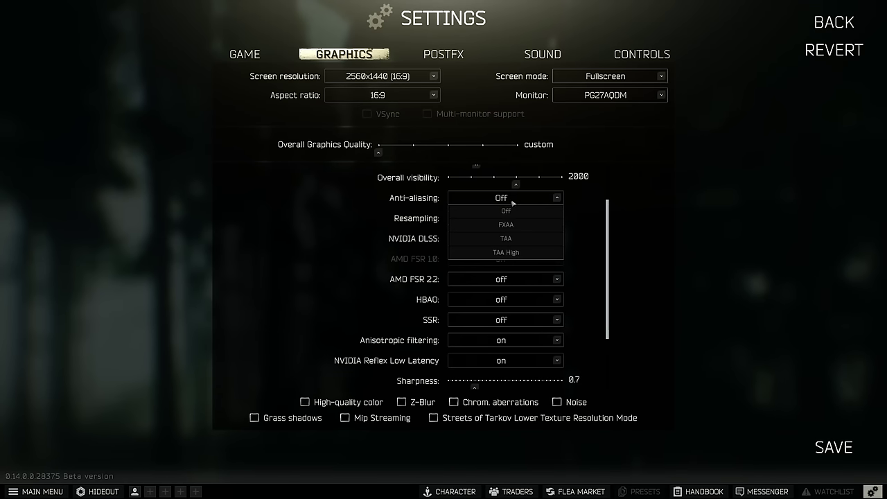
pyautogui.click(509, 239)
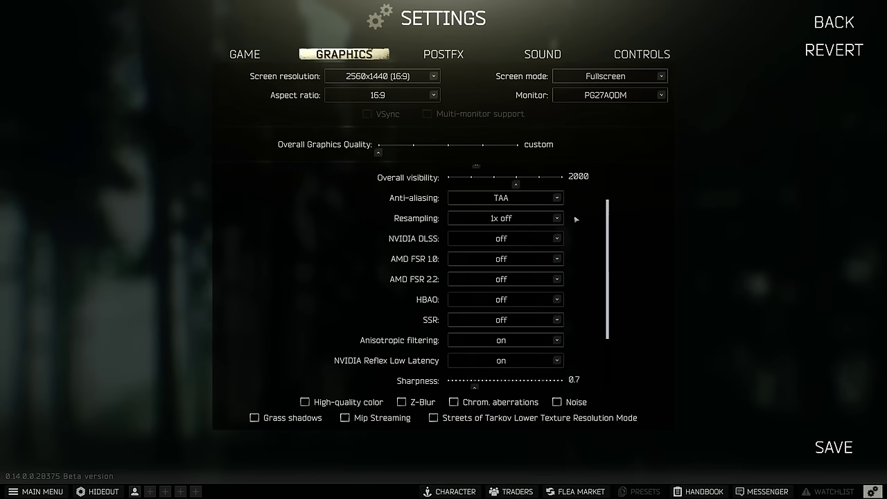
pyautogui.click(526, 199)
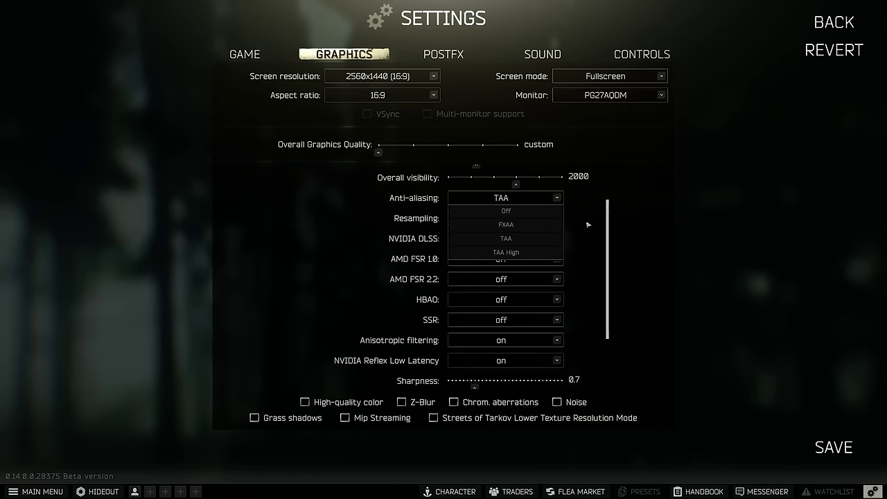
# Set NVIDIA DLSS back to quality
pyautogui.click(546, 237)
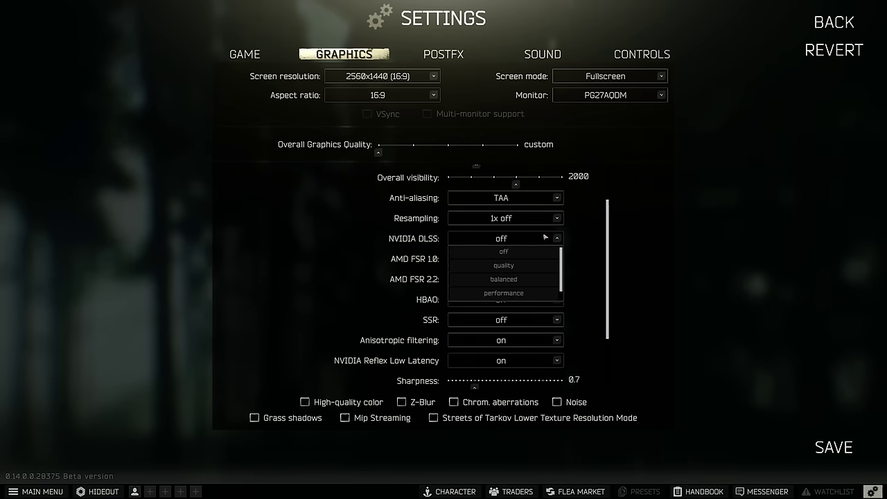
pyautogui.click(513, 266)
pyautogui.scroll(-1, 538, 296)
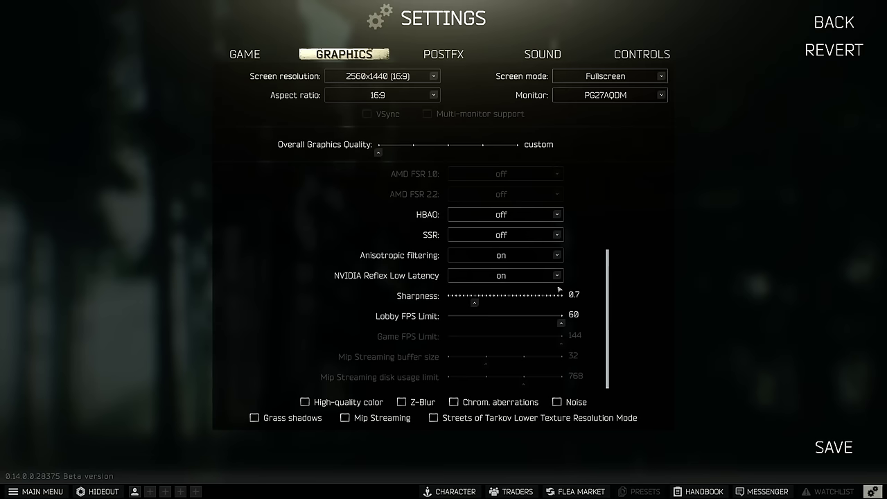
pyautogui.scroll(-2, 538, 296)
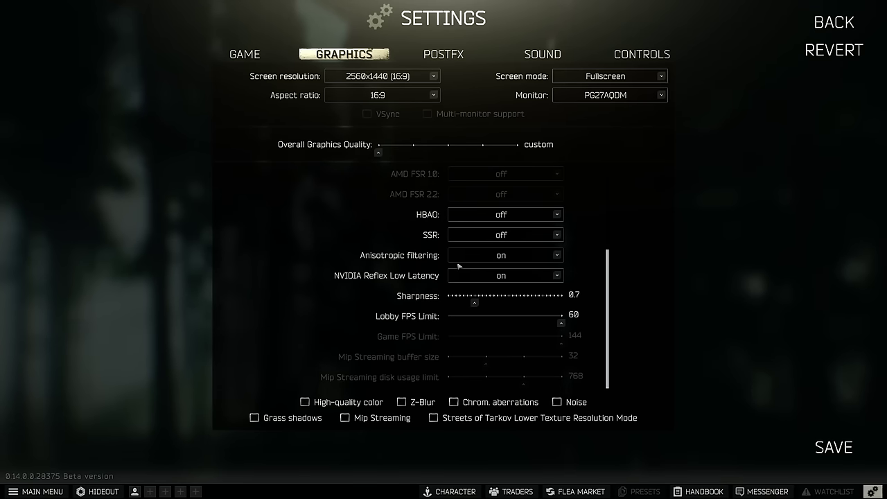
# Try NVIDIA Reflex Low Latency off and set it back to on
pyautogui.scroll(3, 383, 266)
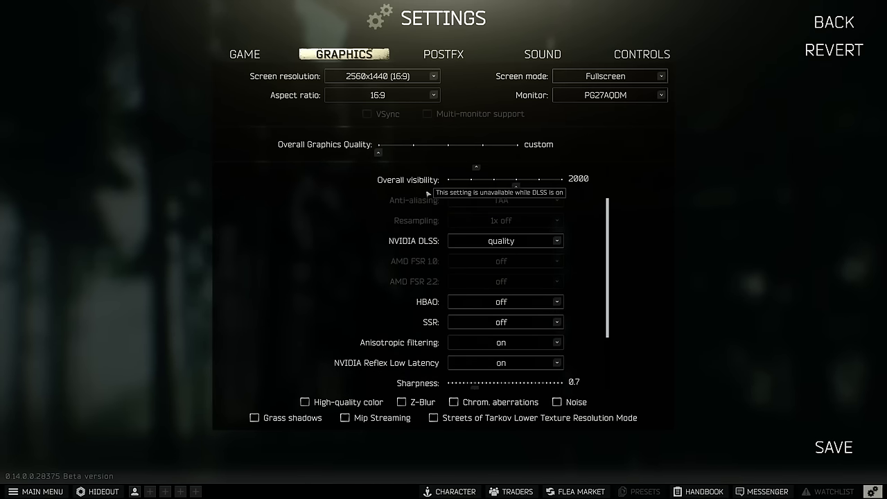
pyautogui.scroll(-3, 416, 256)
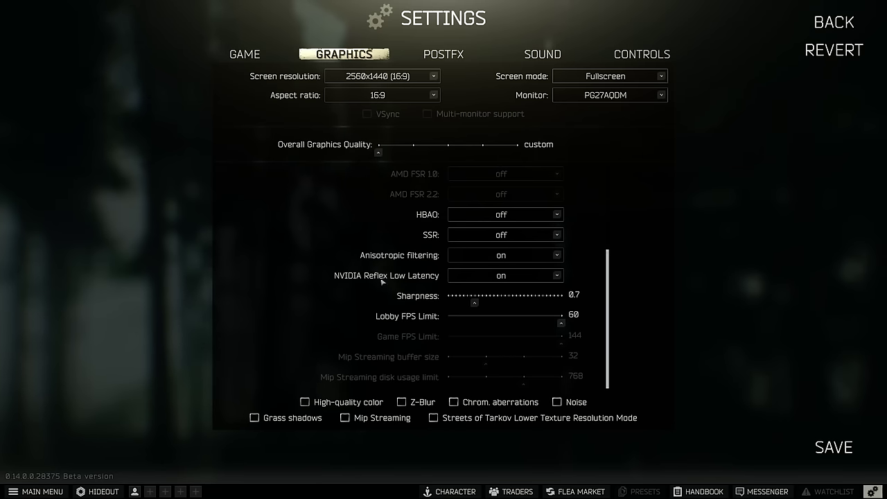
pyautogui.click(512, 280)
pyautogui.click(518, 290)
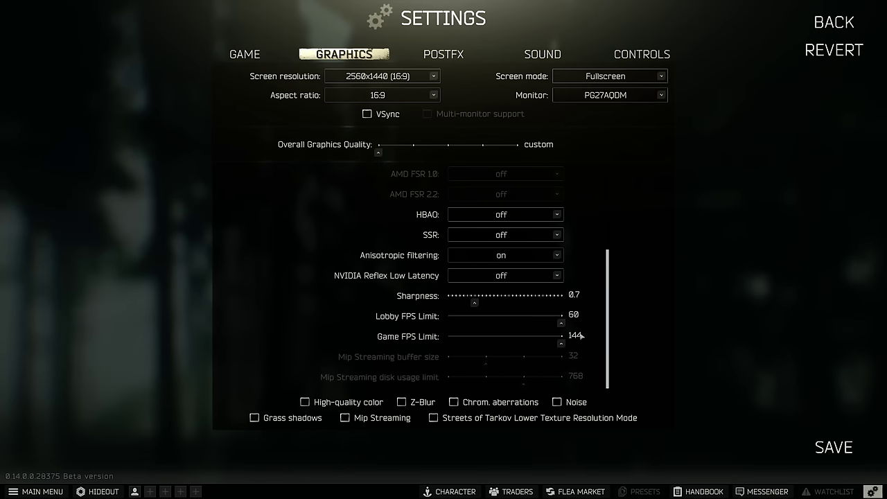
pyautogui.click(506, 277)
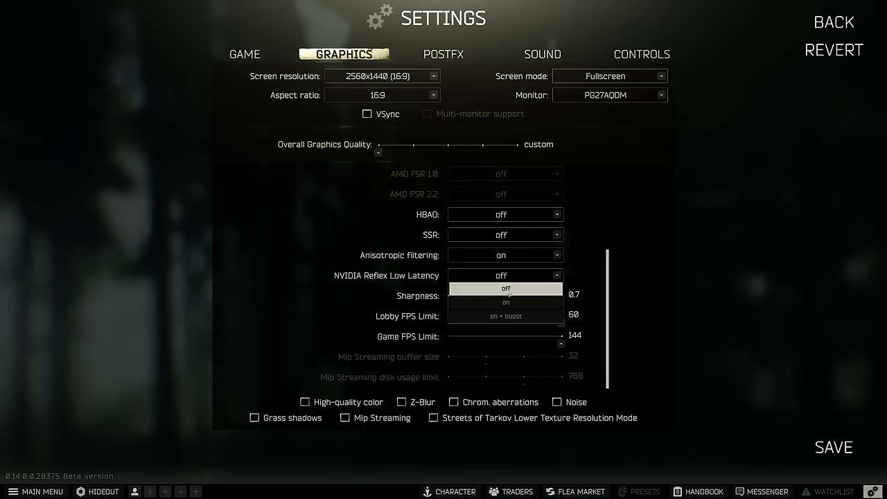
pyautogui.click(506, 302)
# Look over the remaining graphics options and open the sound settings
pyautogui.scroll(1, 592, 253)
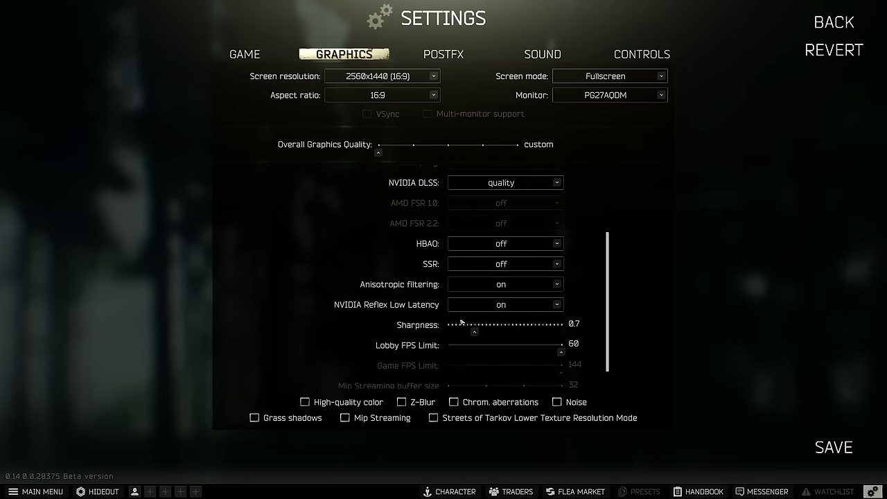
pyautogui.scroll(-1, 460, 323)
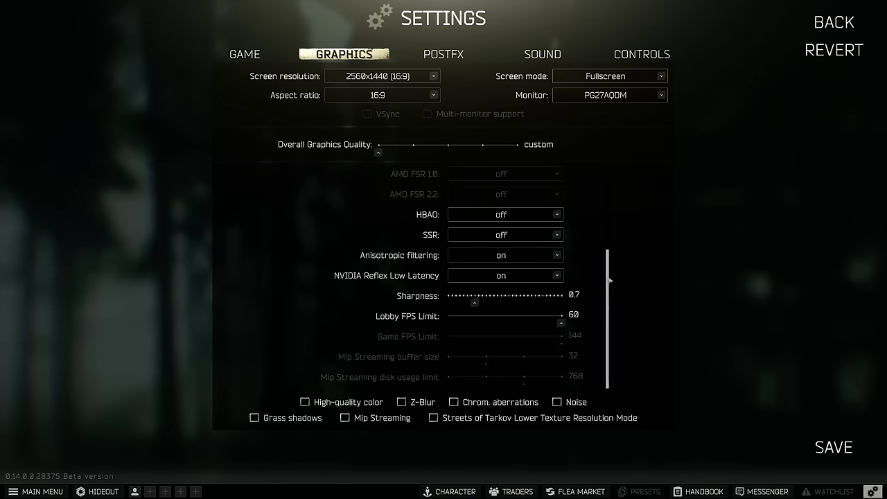
pyautogui.scroll(2, 610, 297)
pyautogui.scroll(-2, 610, 296)
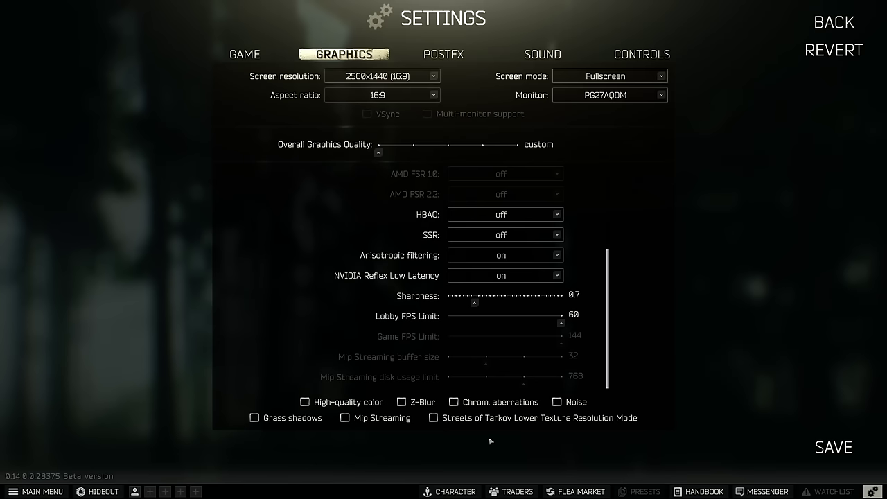
pyautogui.click(542, 54)
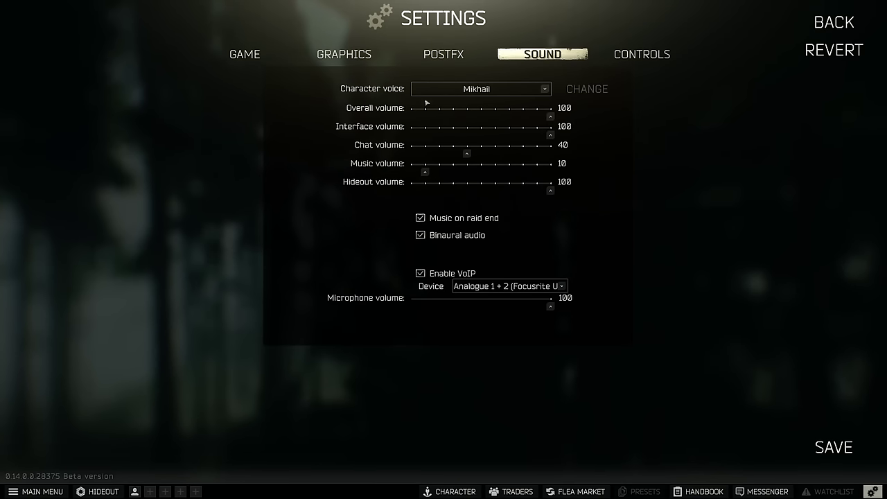